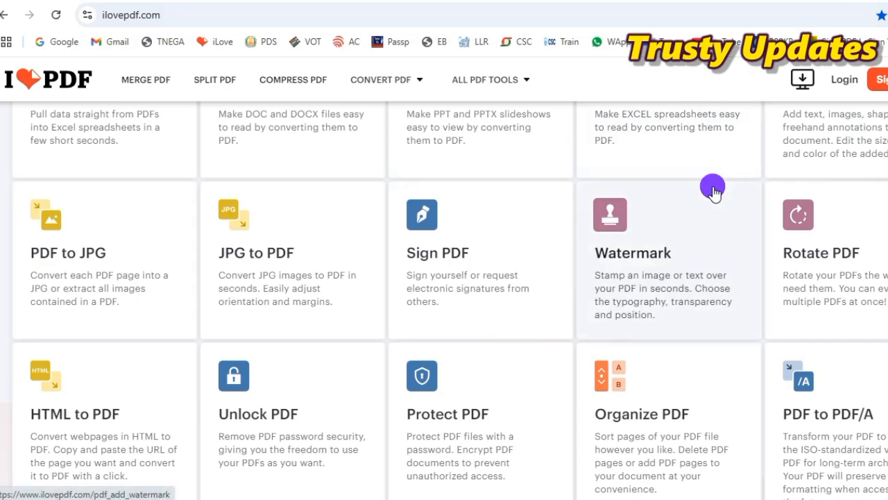
Step: Look through the PDF tools offered on the home page, from Merge PDF to Compare PDF
scroll(711, 191, up, 5)
scroll(712, 191, up, 1)
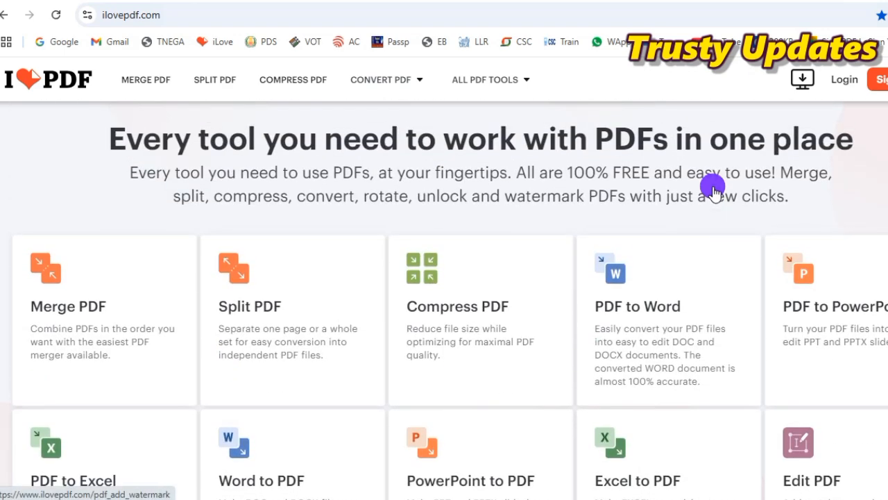
scroll(712, 189, down, 2)
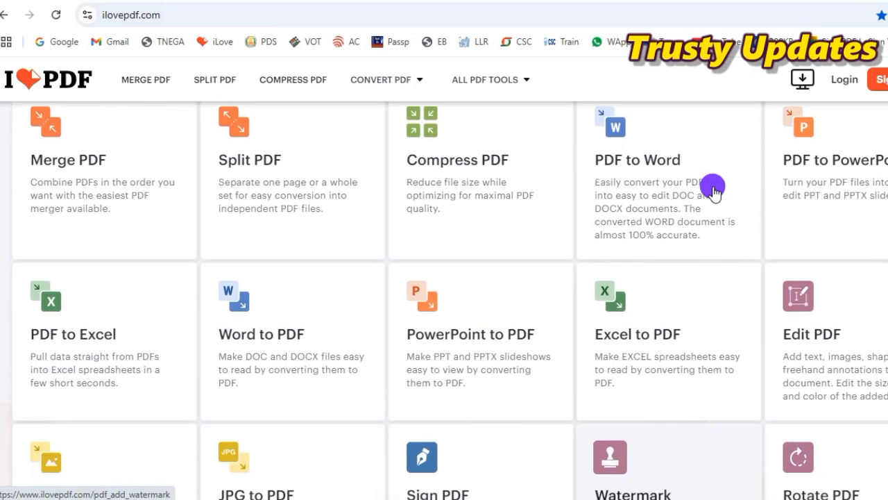
scroll(739, 183, down, 4)
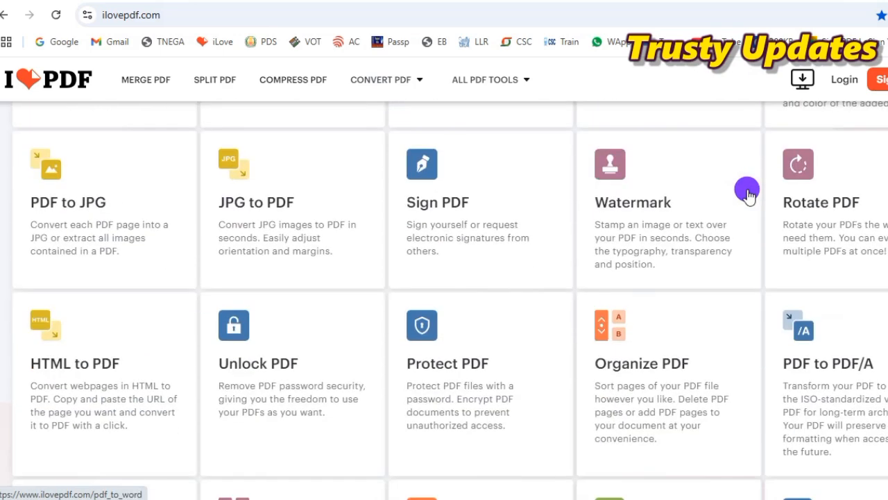
scroll(748, 194, down, 3)
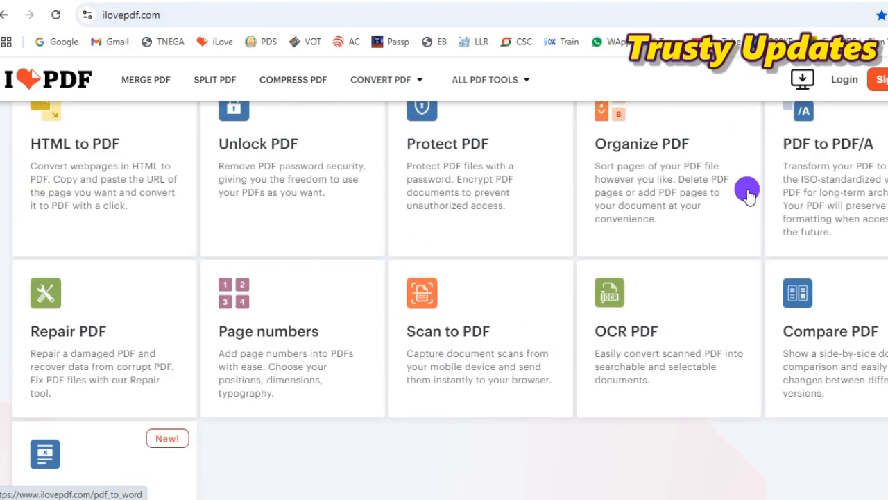
scroll(747, 194, up, 5)
scroll(748, 195, up, 3)
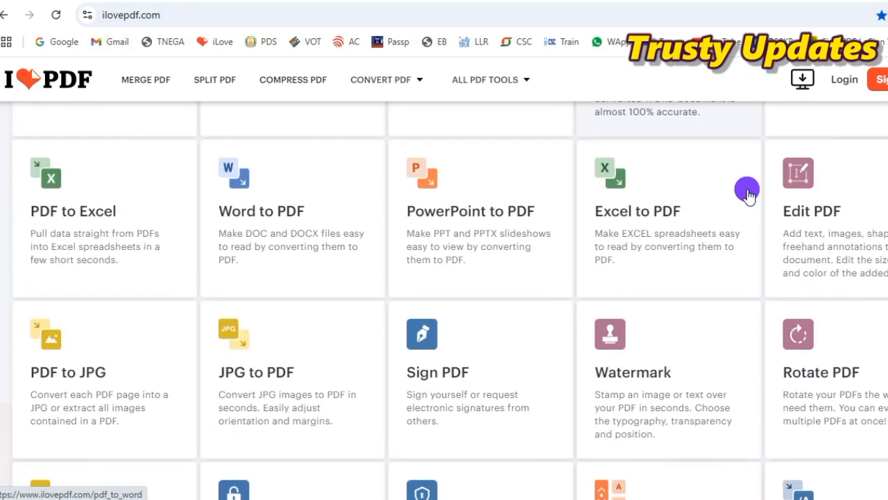
scroll(748, 194, up, 1)
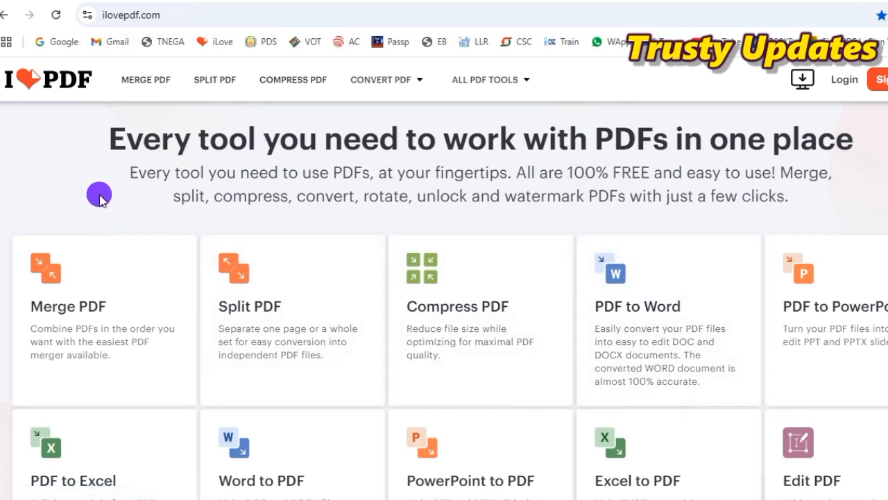
scroll(514, 224, down, 1)
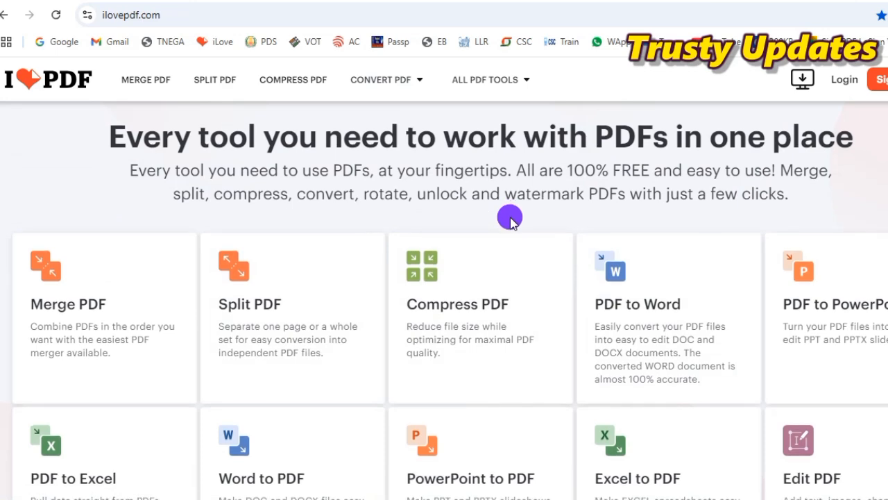
scroll(510, 219, down, 2)
scroll(231, 265, down, 1)
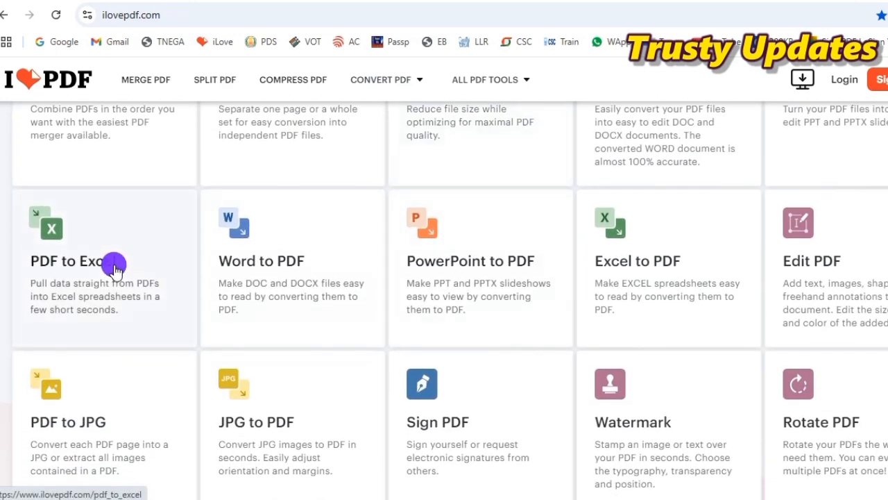
Step: Convert SATHUNAVU VELAI (1).pdf from the Pictures folder to JPG images with the PDF to JPG tool
scroll(218, 281, down, 2)
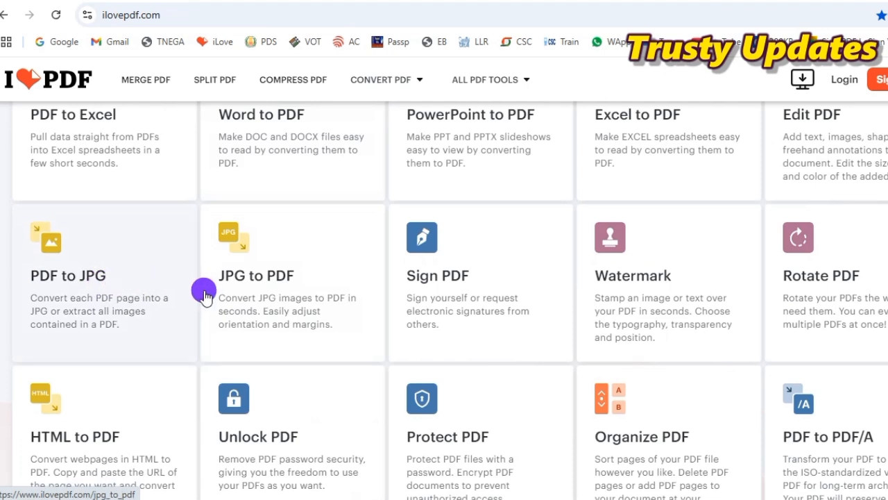
click(134, 287)
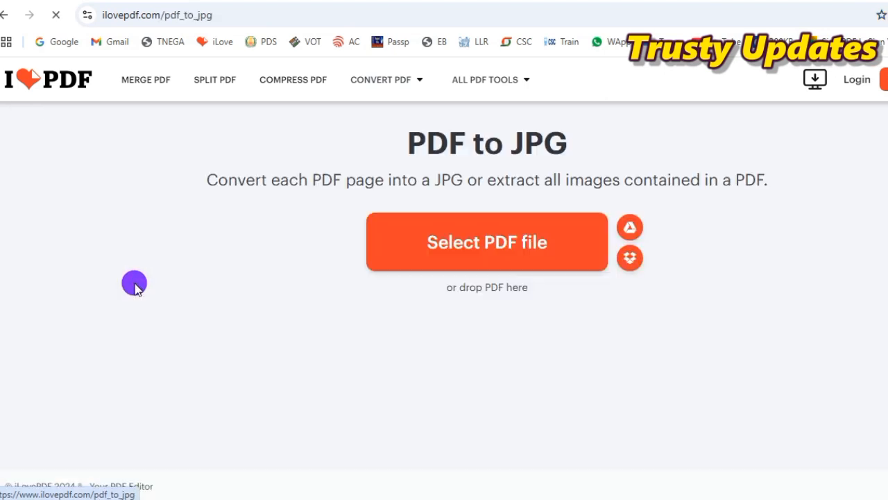
click(509, 240)
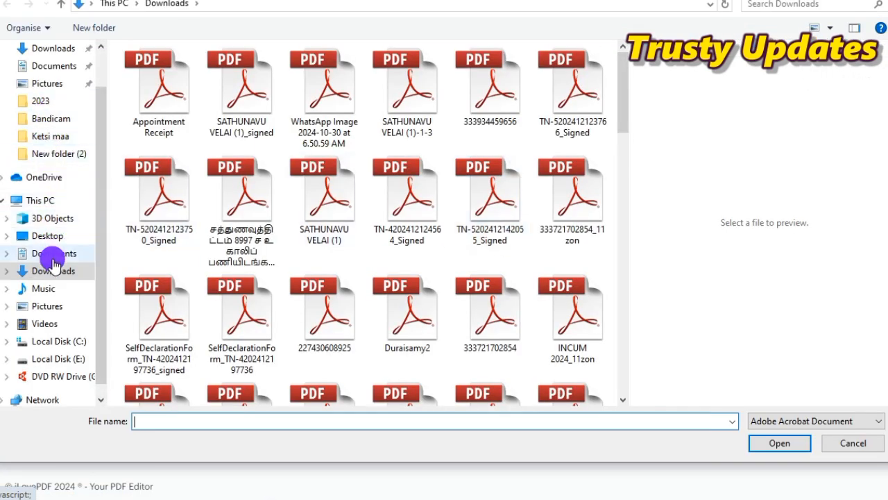
click(48, 306)
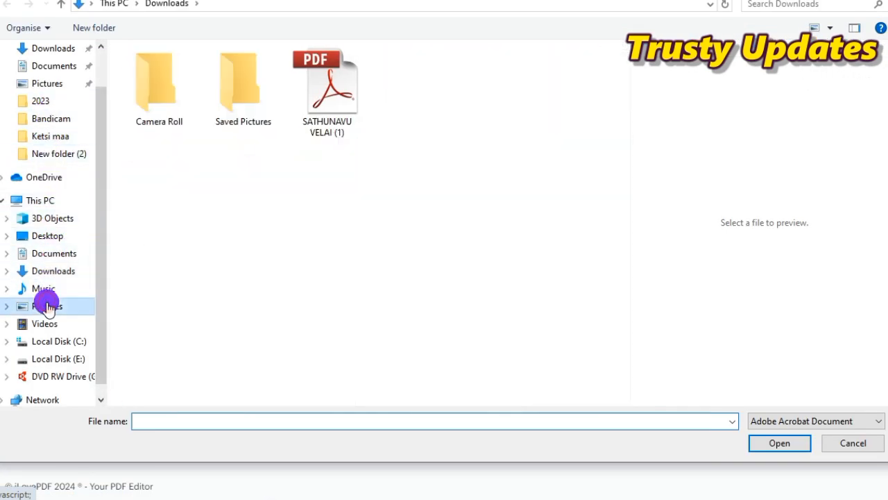
click(321, 85)
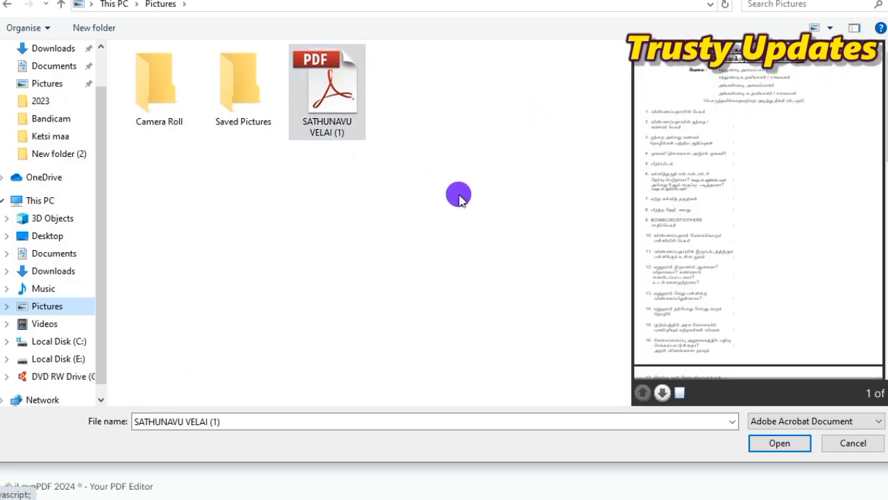
click(779, 442)
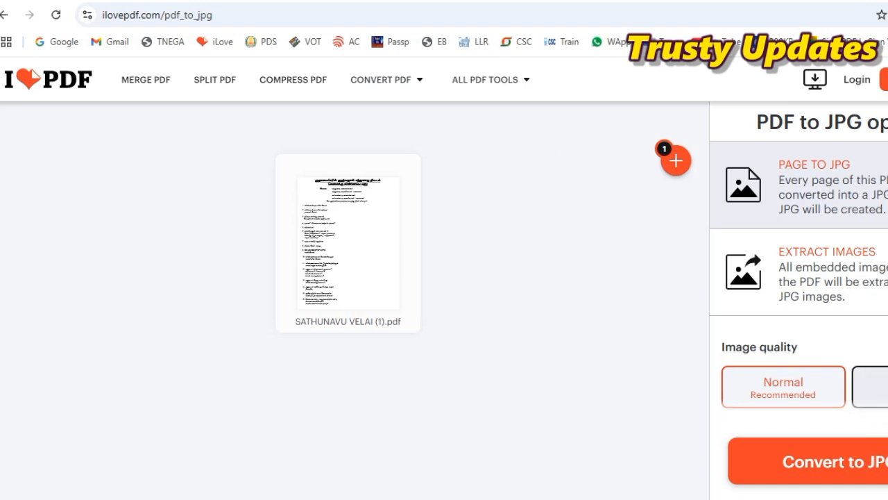
click(830, 464)
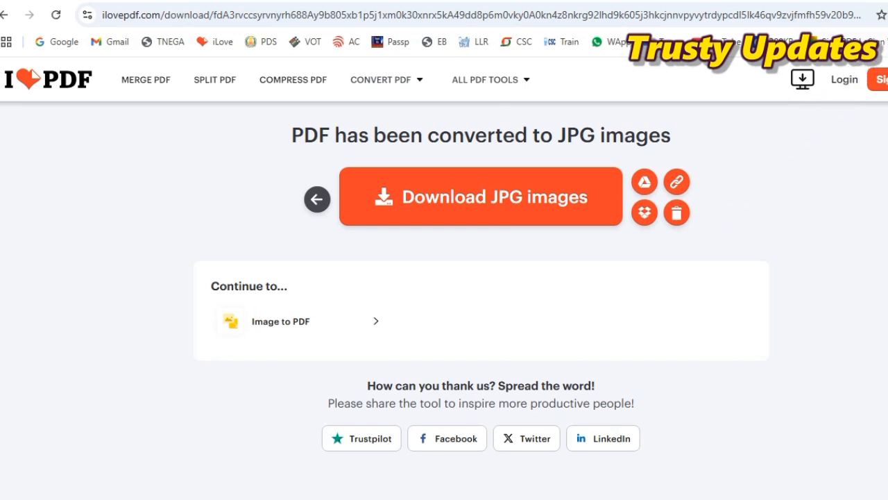
click(887, 14)
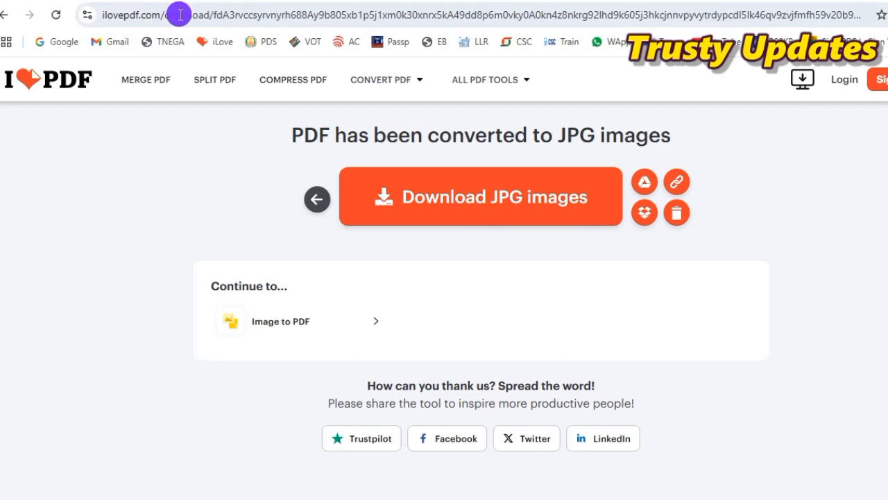
Step: Load SATHUNAVU VELAI (1).pdf from the Pictures folder into the Sign PDF tool, with Only me as signer
click(4, 14)
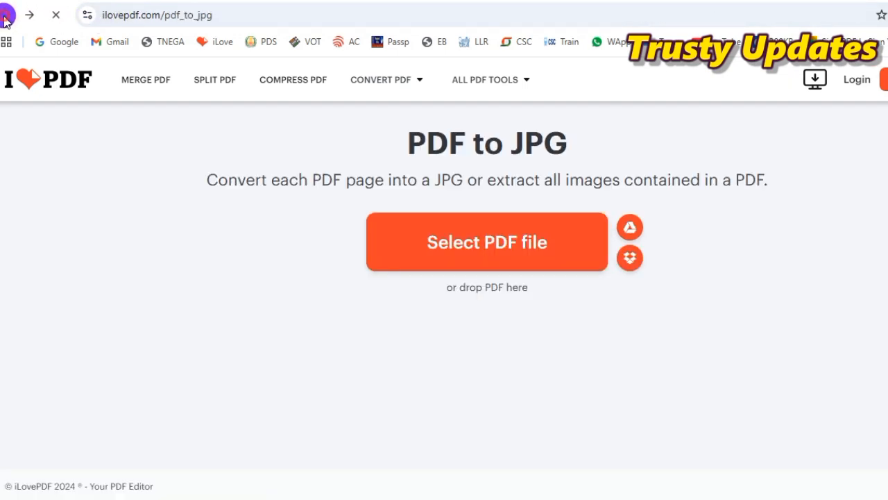
click(5, 14)
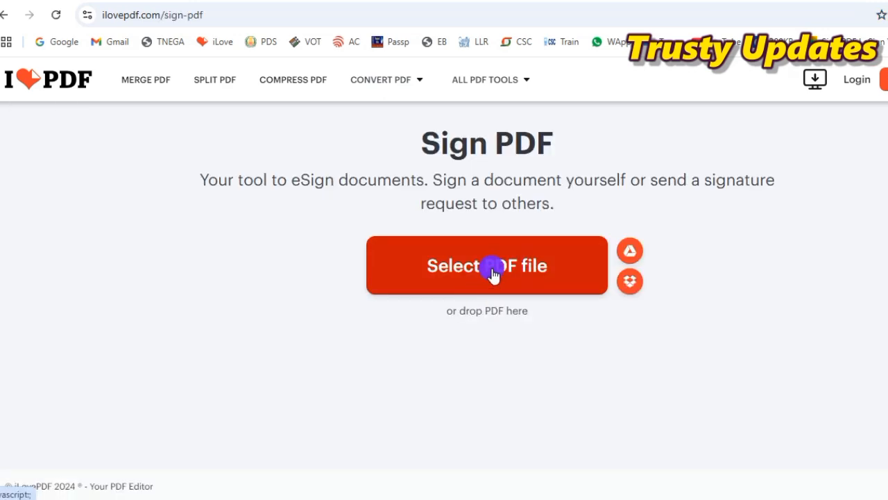
click(492, 271)
click(339, 103)
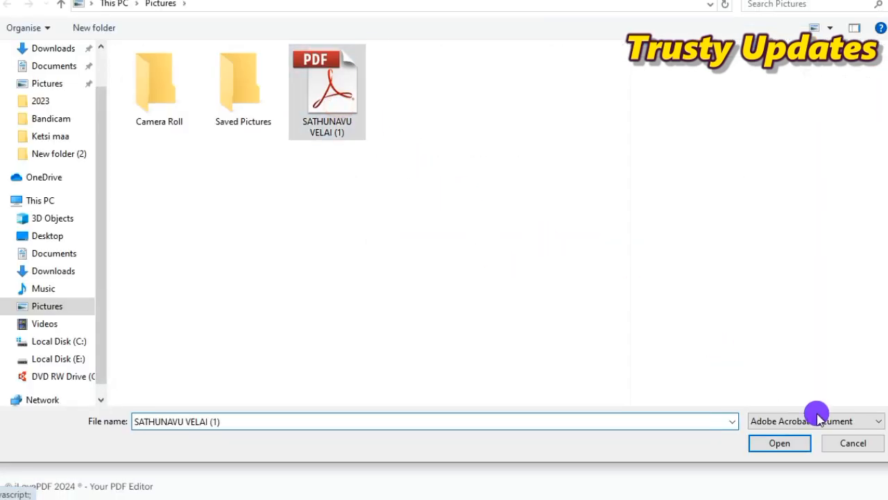
click(796, 443)
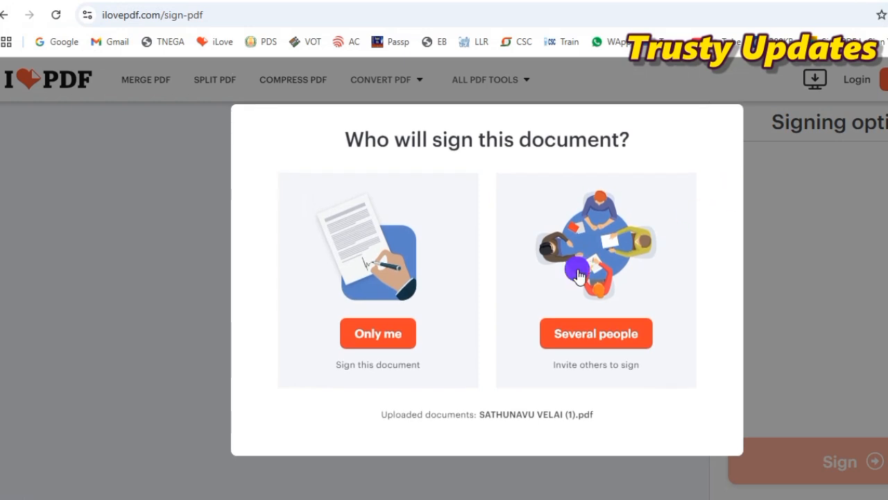
click(396, 332)
Step: Enter the signer's full name, draw a signature by hand and apply the signature details
click(340, 197)
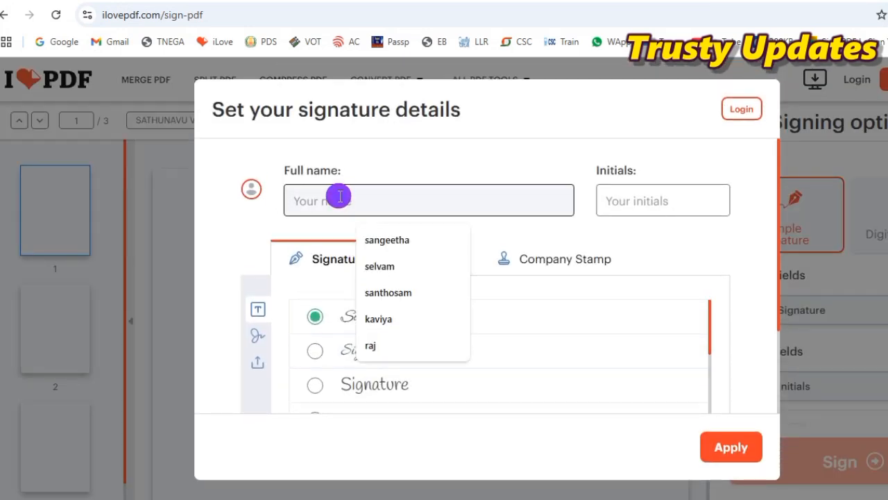
text(RAJ)
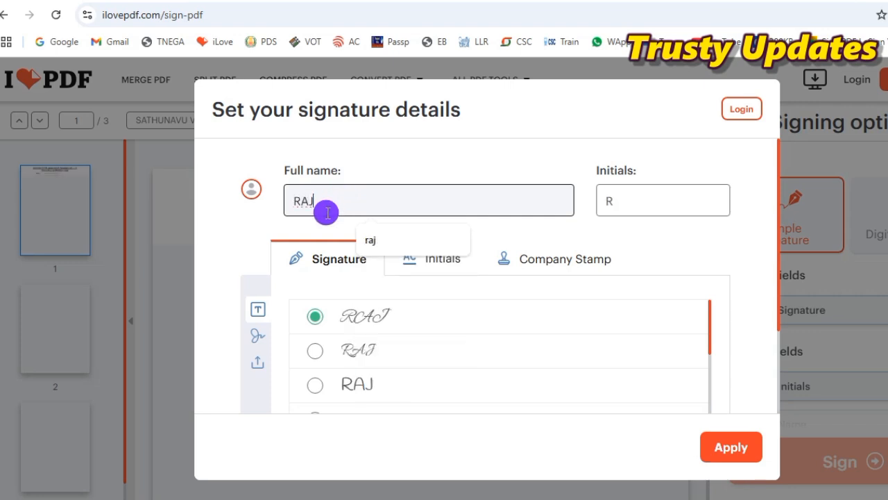
click(253, 224)
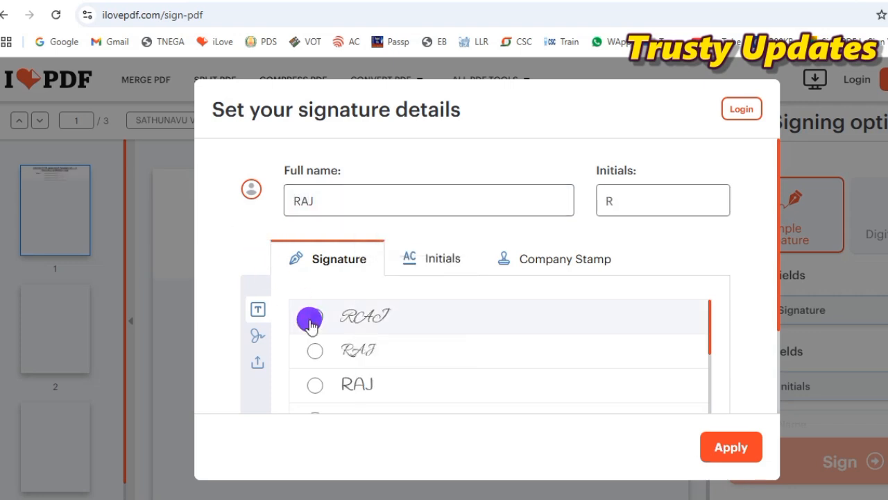
click(257, 368)
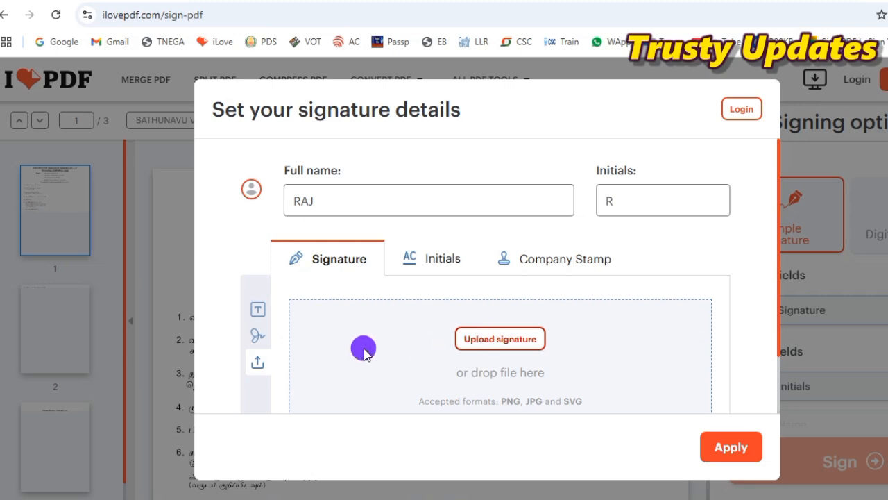
click(258, 336)
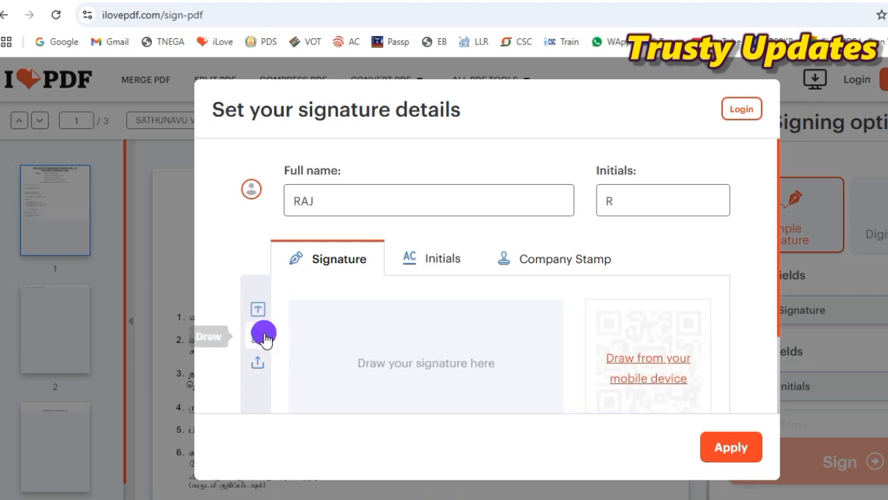
mouse_move(358, 357)
mouse_down()
mouse_move(410, 359)
mouse_move(383, 389)
mouse_move(527, 343)
mouse_up()
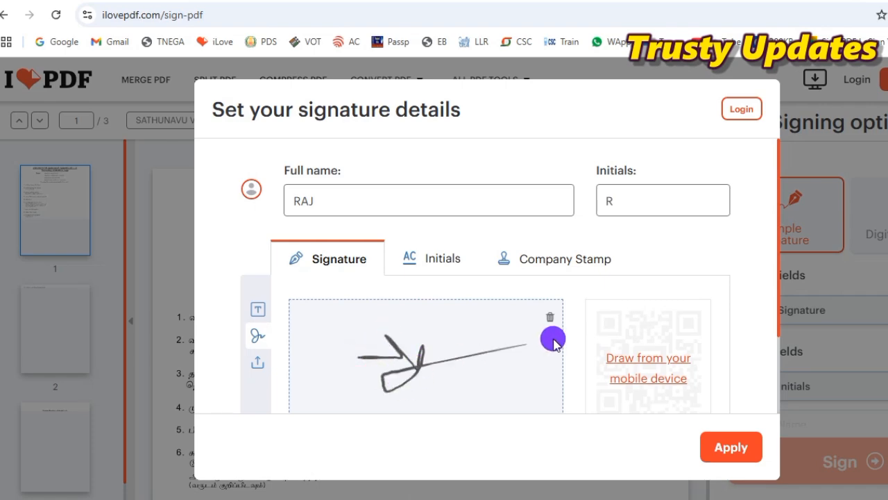
click(738, 446)
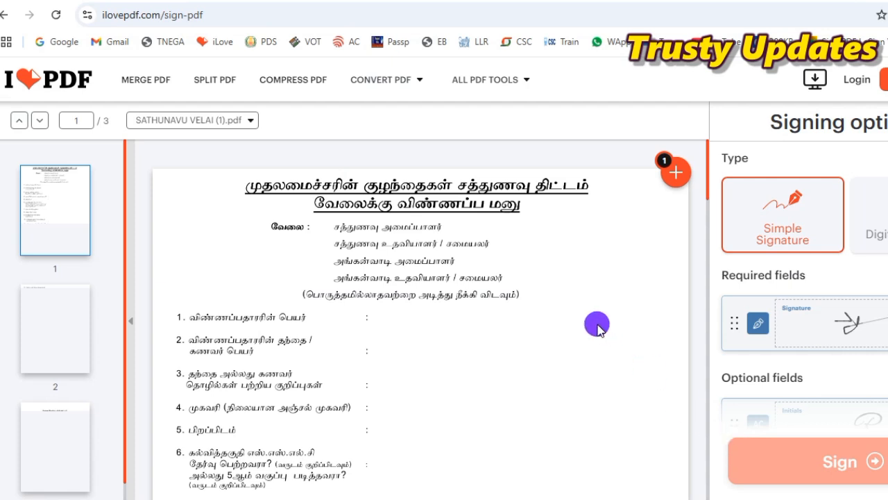
Step: Place the drawn signature on page 1 beside items 9 to 11, slightly reduced in size, and sign the document
scroll(585, 316, down, 5)
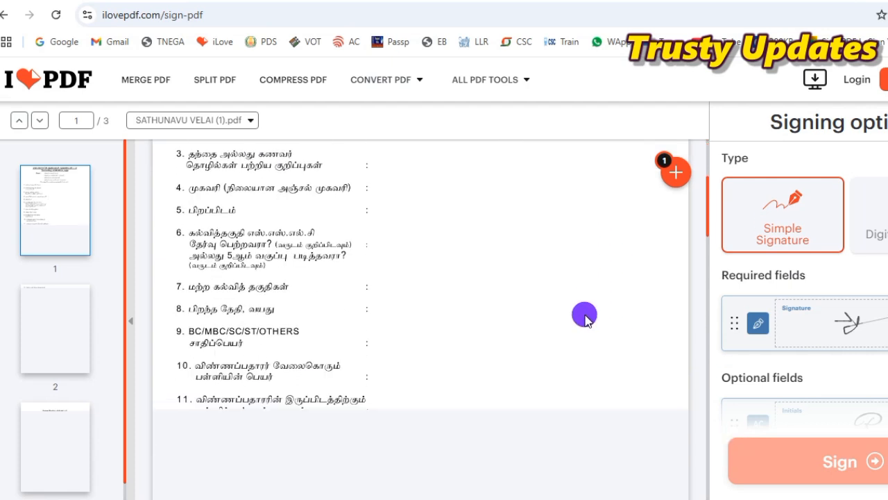
scroll(584, 315, down, 3)
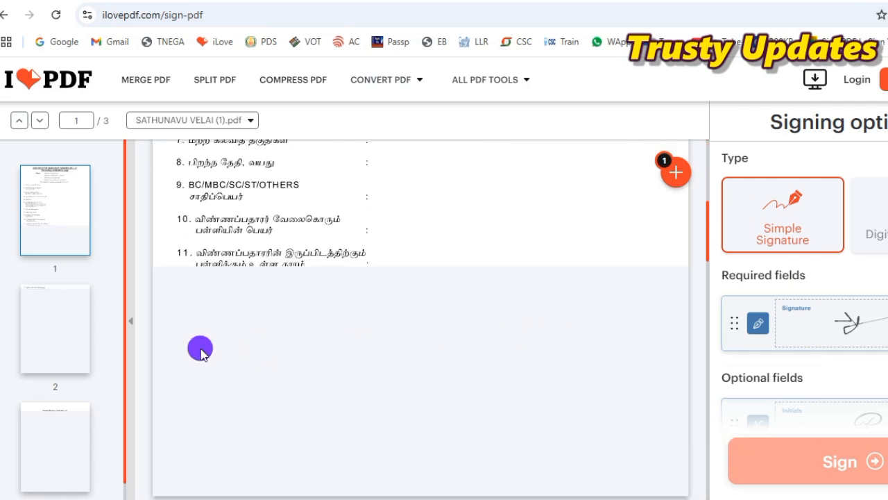
click(66, 321)
click(56, 410)
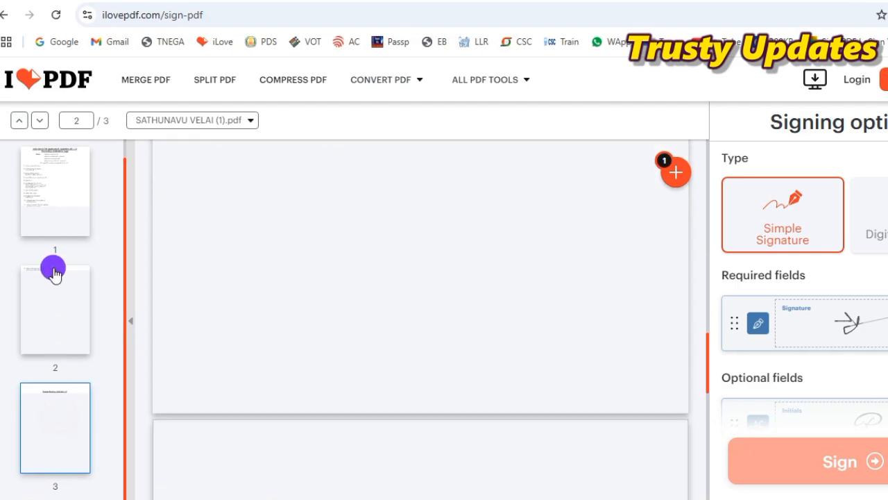
click(59, 215)
scroll(535, 267, down, 3)
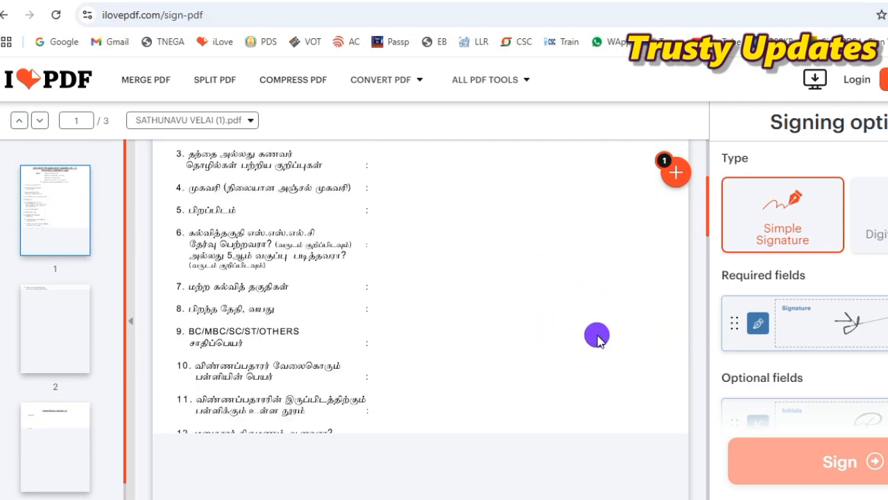
click(872, 324)
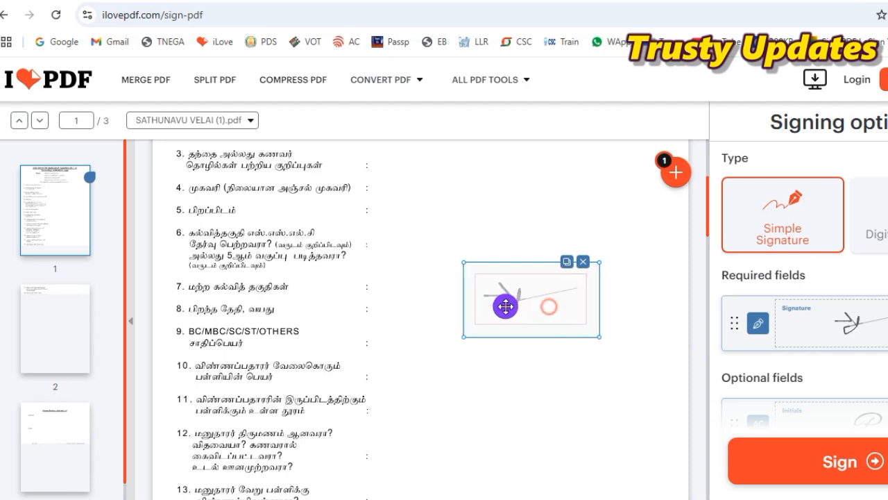
mouse_move(513, 308)
mouse_down()
mouse_move(364, 324)
mouse_move(592, 285)
mouse_move(589, 236)
mouse_move(608, 384)
mouse_up()
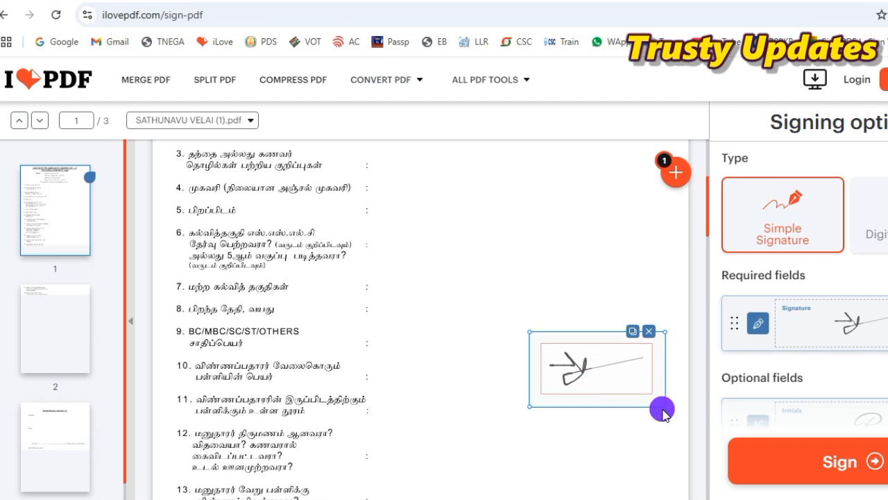
mouse_move(664, 406)
mouse_down()
mouse_move(585, 370)
mouse_move(644, 382)
mouse_move(700, 421)
mouse_move(654, 402)
mouse_up()
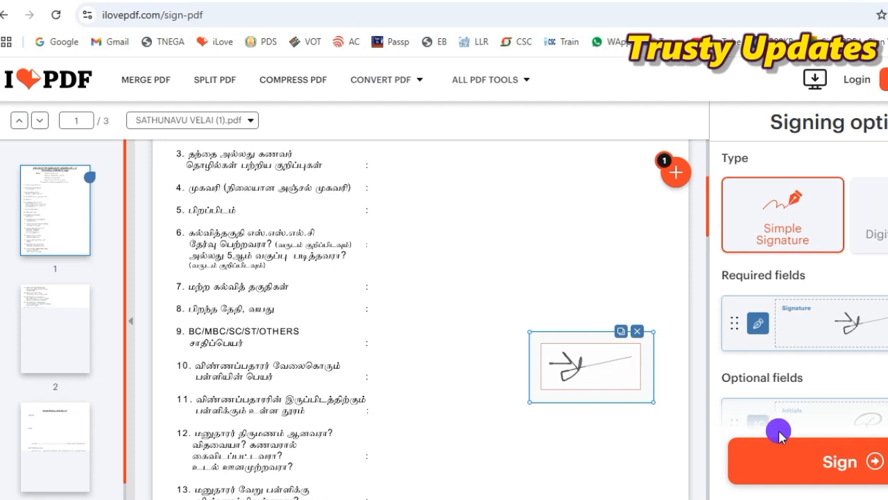
click(864, 456)
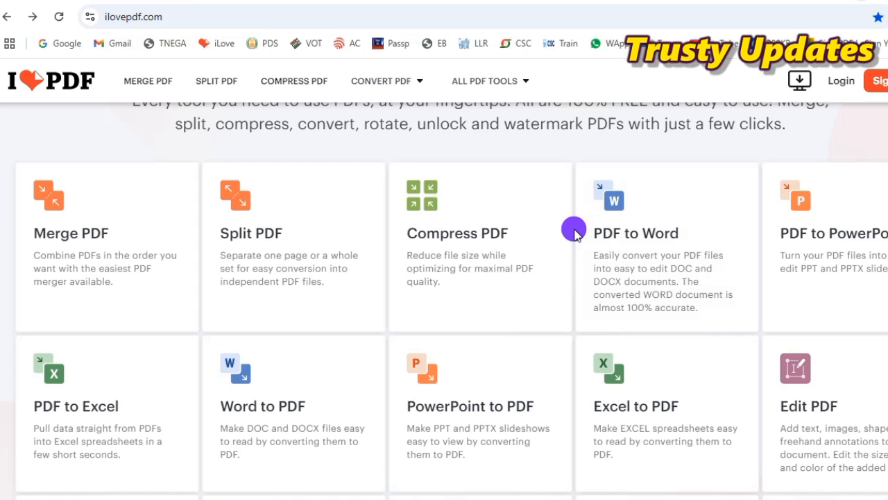
Step: View the Word to PDF and PDF to Word tool pages in turn, returning to the tool overview after each
scroll(333, 396, down, 1)
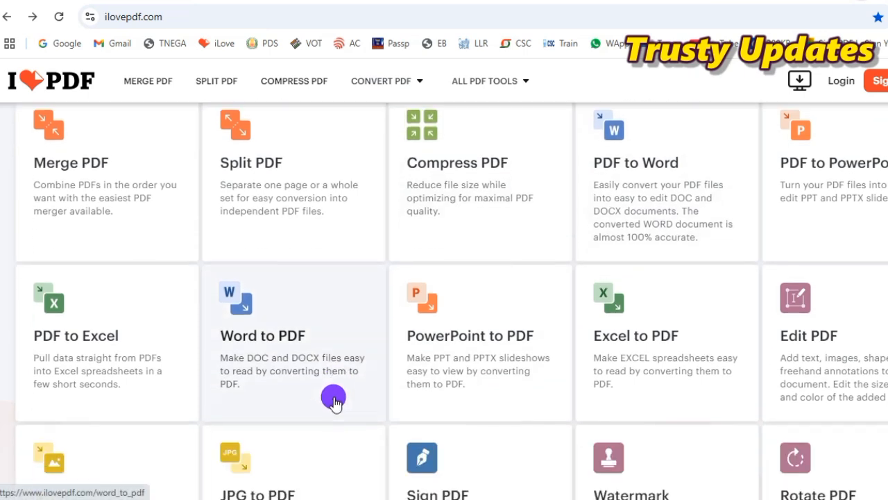
click(294, 338)
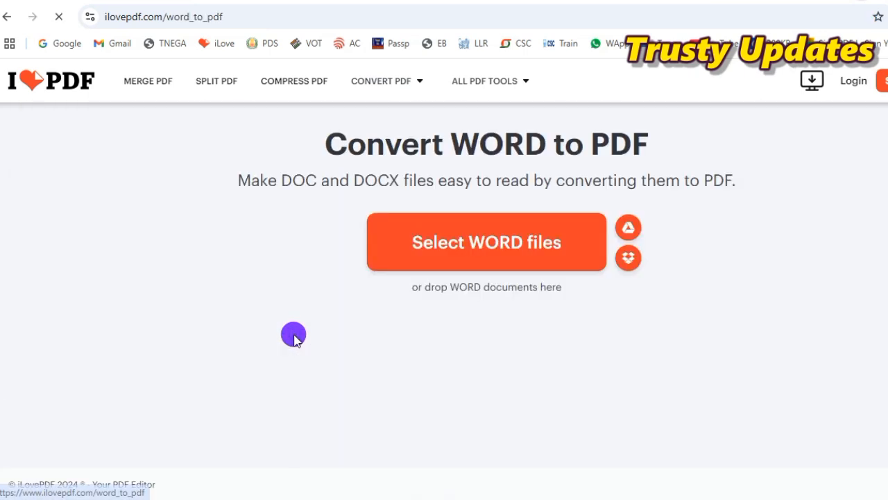
click(10, 16)
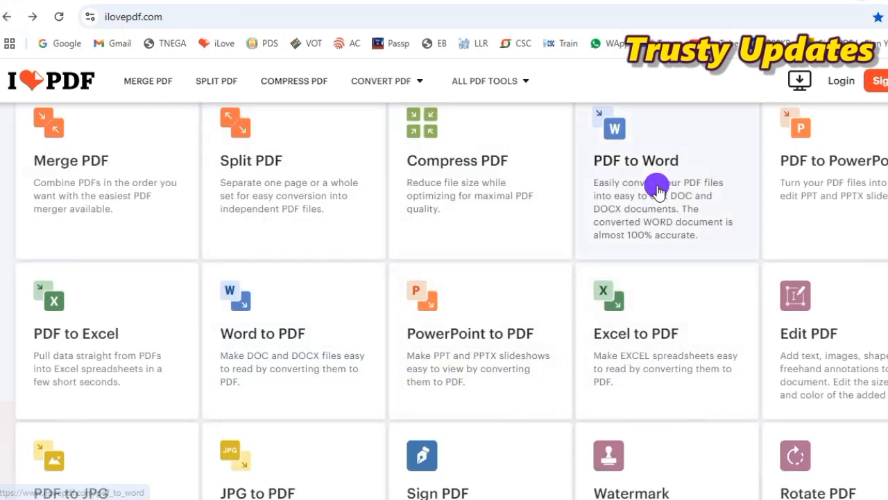
click(656, 186)
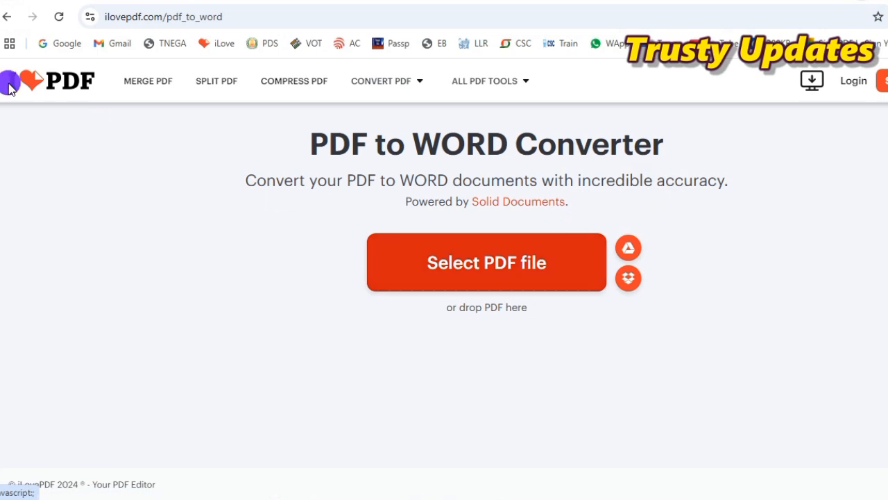
click(7, 17)
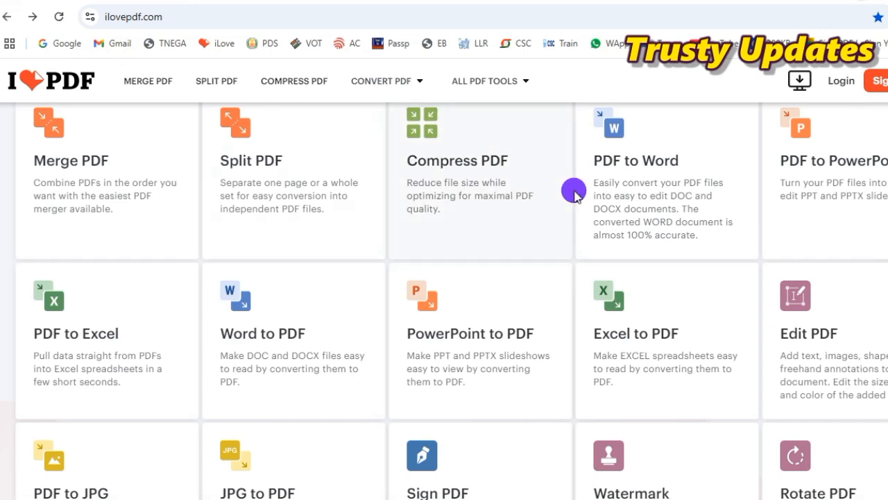